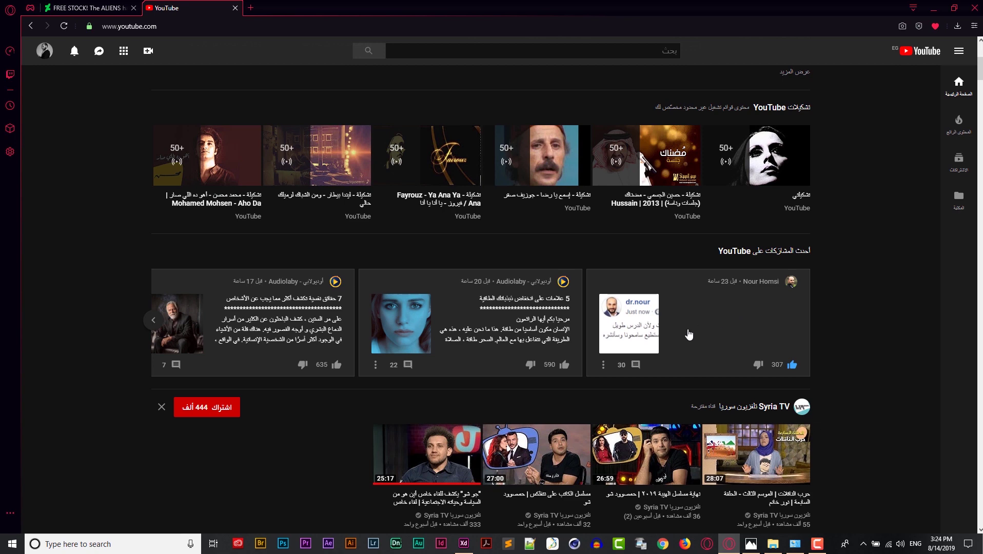
Switch from the YouTube home page to the youtube mockup in Adobe XD.
scroll(688, 333, up, 5)
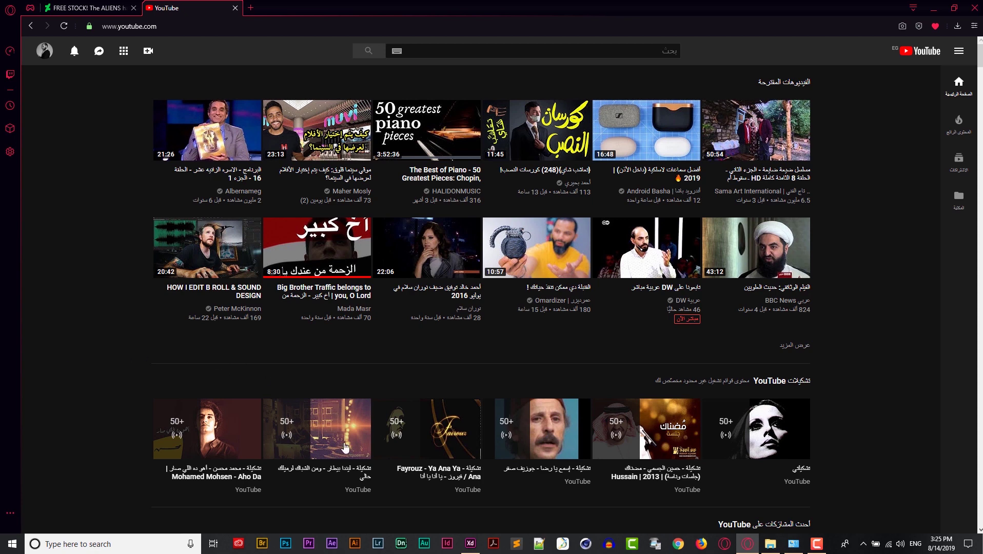
click(471, 543)
scroll(490, 296, up, 2)
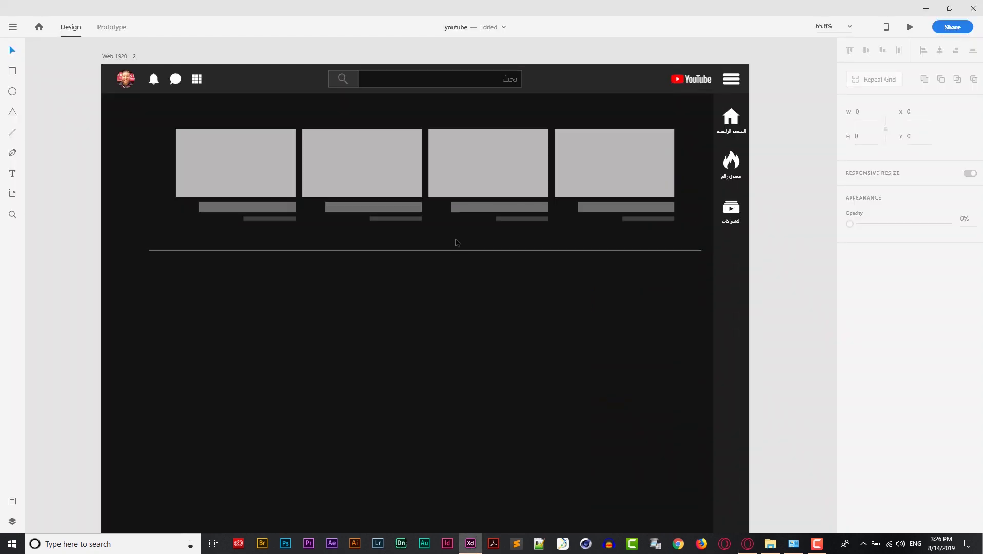
drag(595, 315, 619, 278)
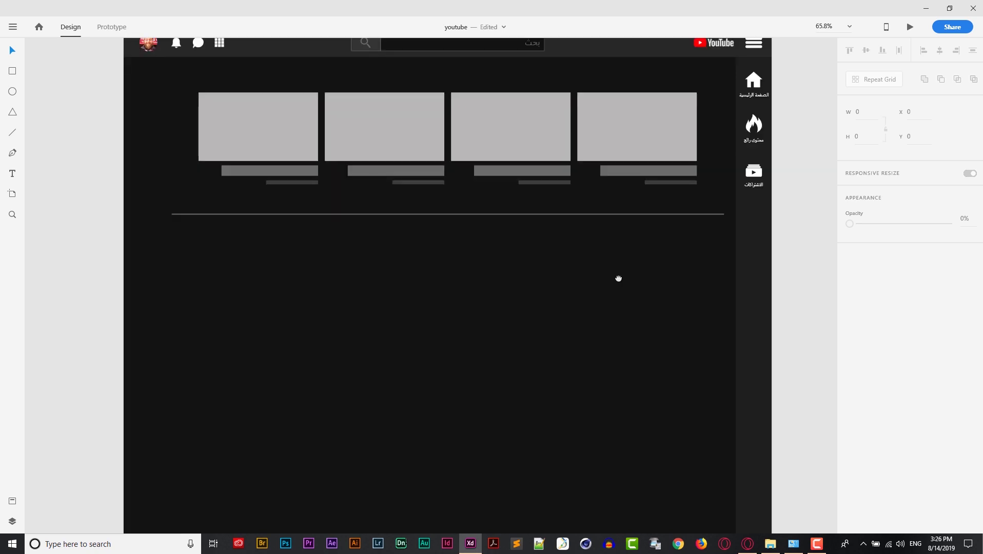
Duplicate the rightmost video card straight down below the divider line, at X 1344, Y 631.
click(636, 141)
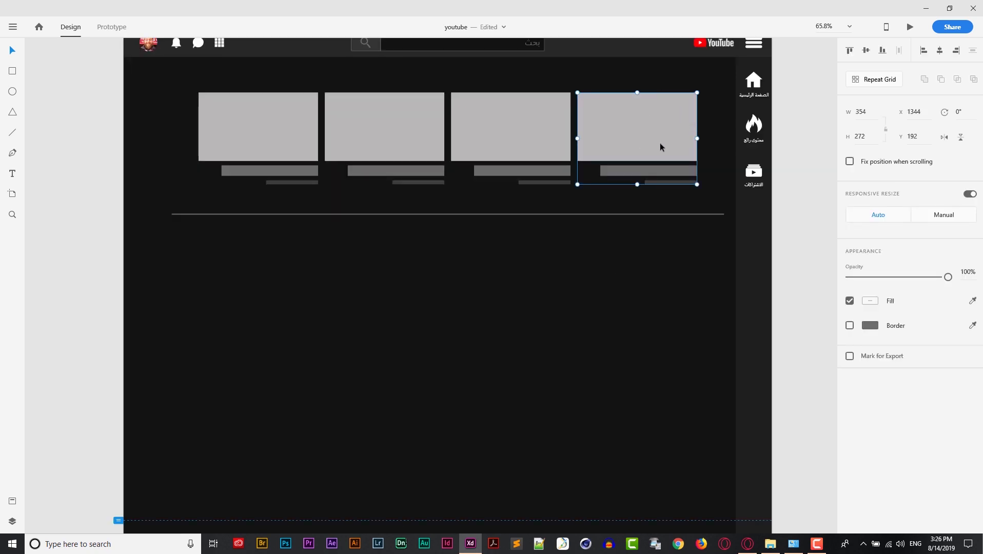
scroll(660, 142, up, 5)
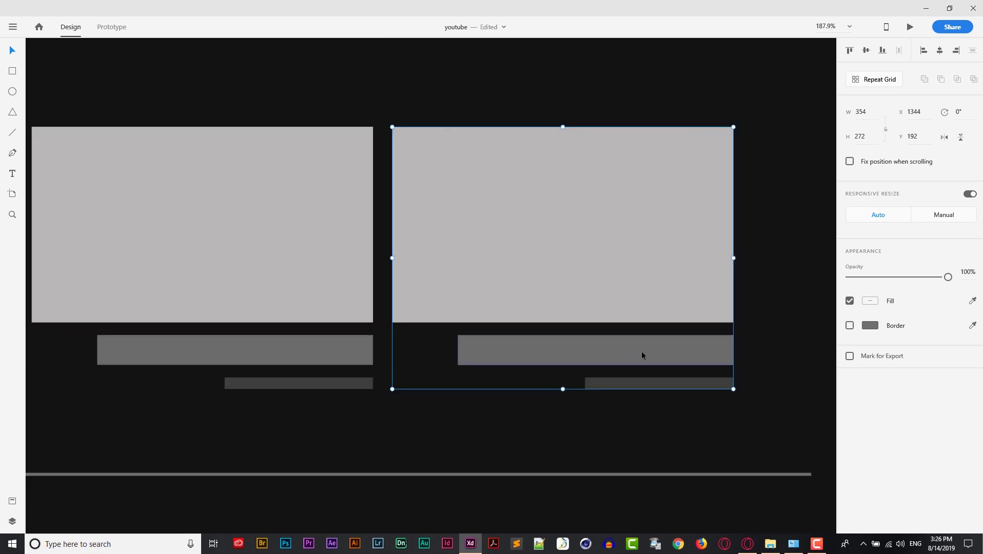
scroll(656, 384, down, 5)
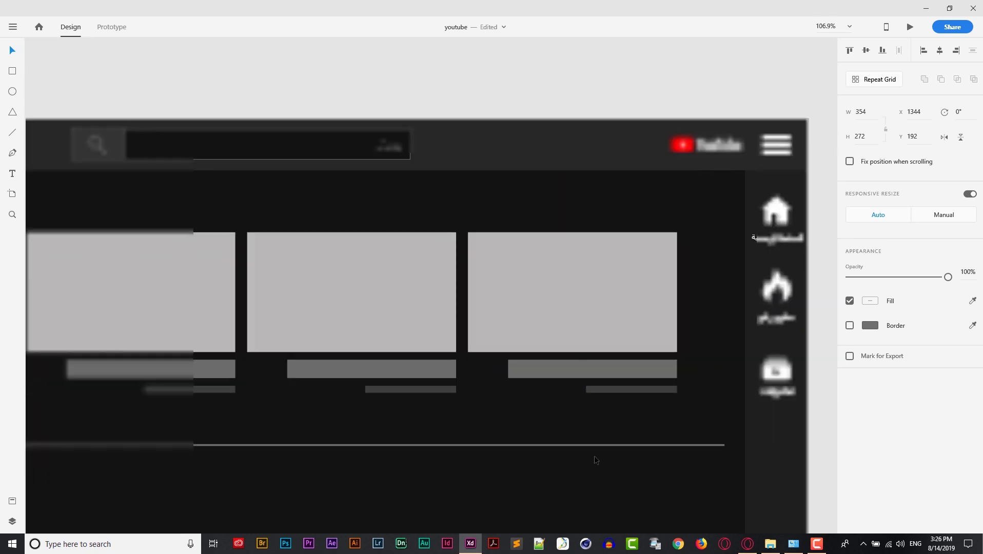
scroll(654, 220, down, 3)
scroll(636, 237, down, 2)
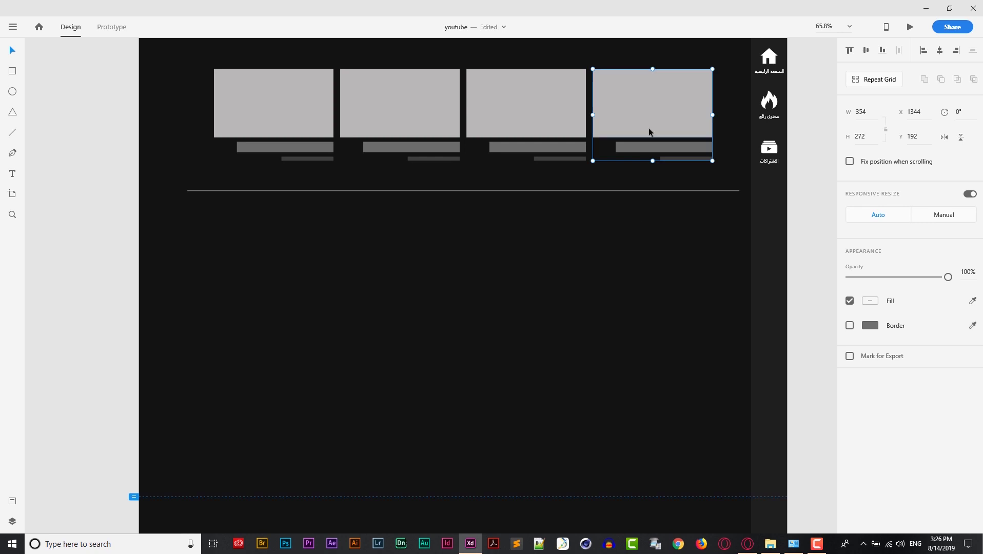
key(alt)
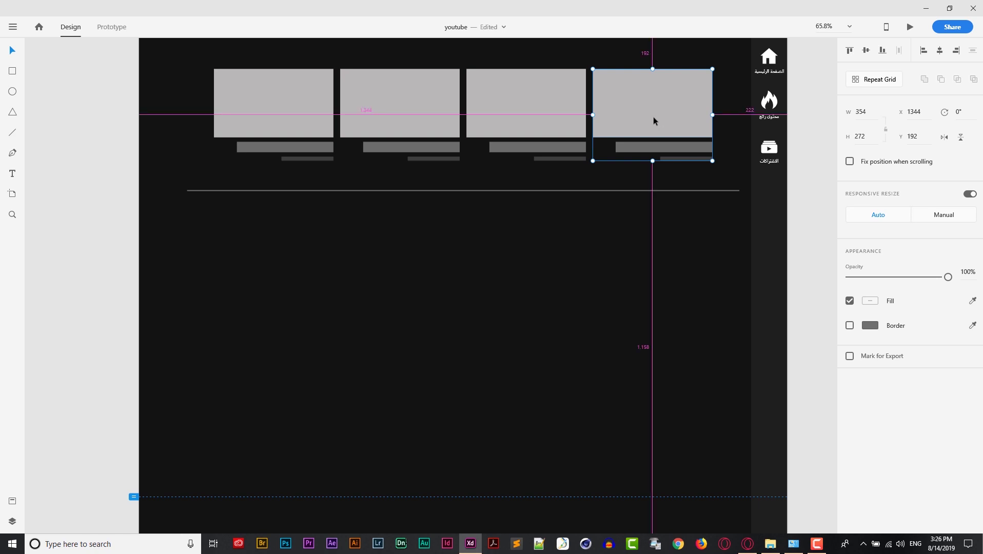
drag(654, 121, 672, 270)
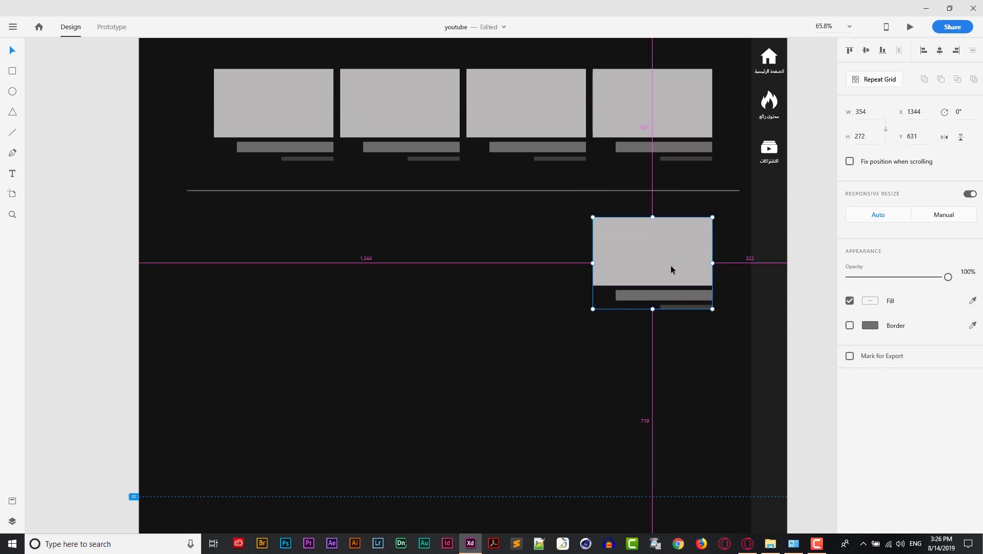
Copy the card below the divider to its left at X 970, and delete that copy.
drag(671, 266, 545, 281)
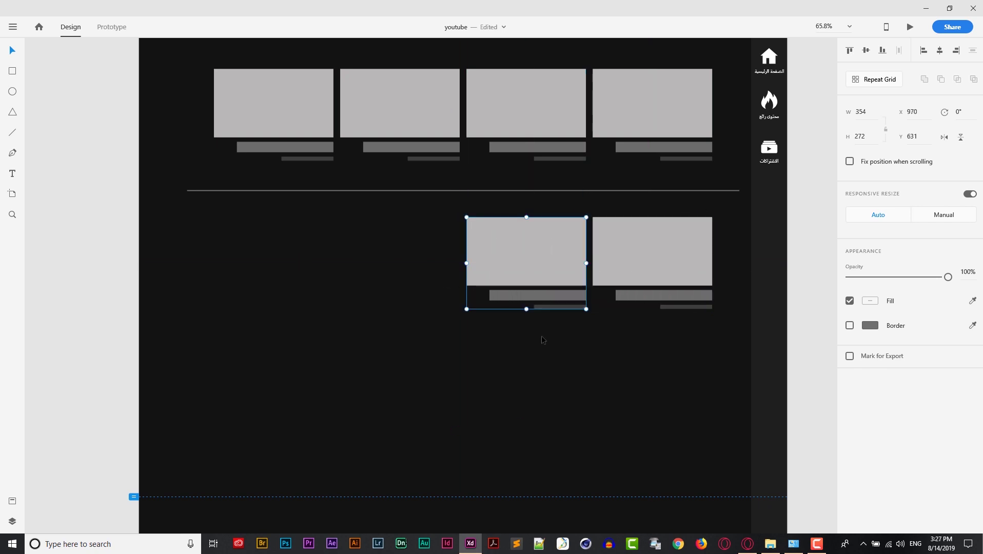
key(Delete)
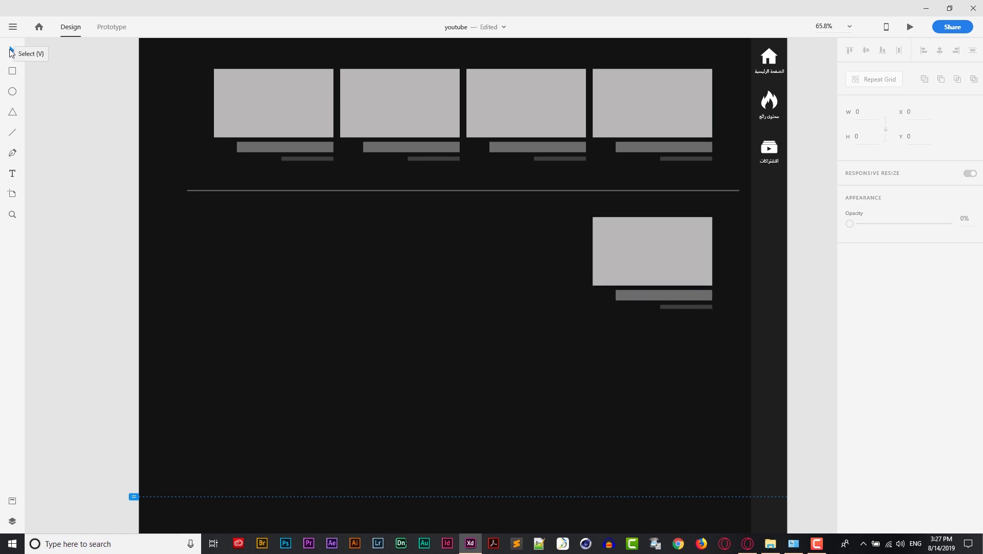
Convert the card below the divider into a repeat grid and move it to X 222, Y 667.
click(625, 241)
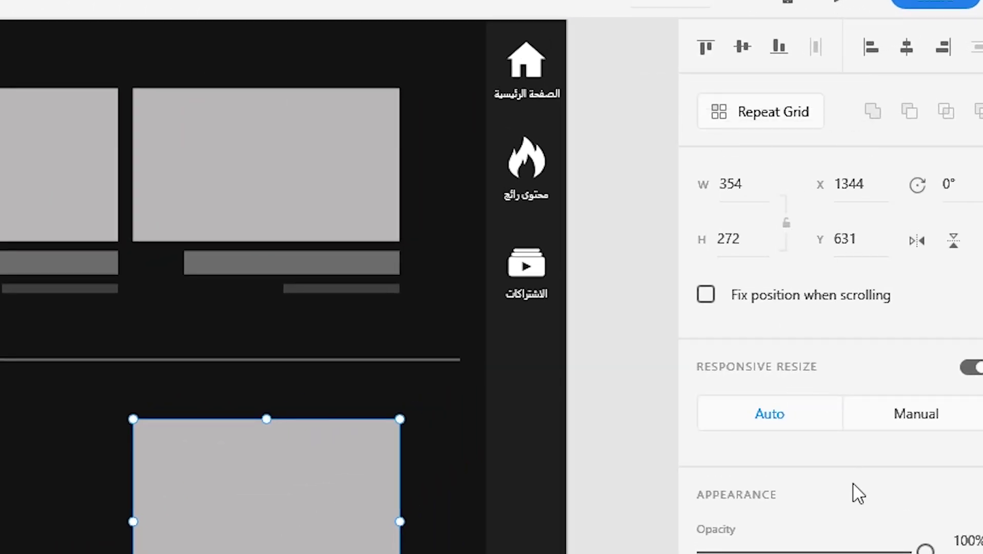
click(753, 116)
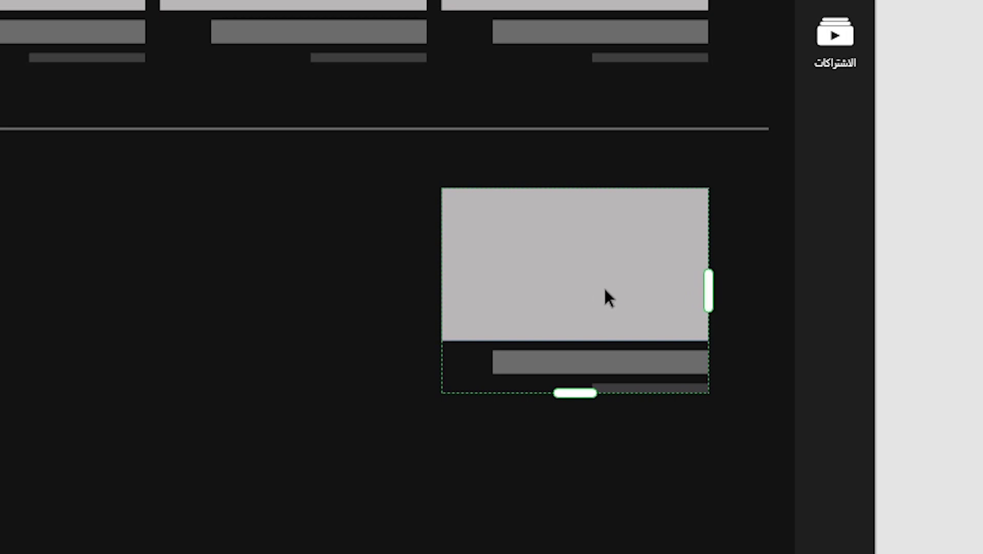
drag(604, 286, 0, 318)
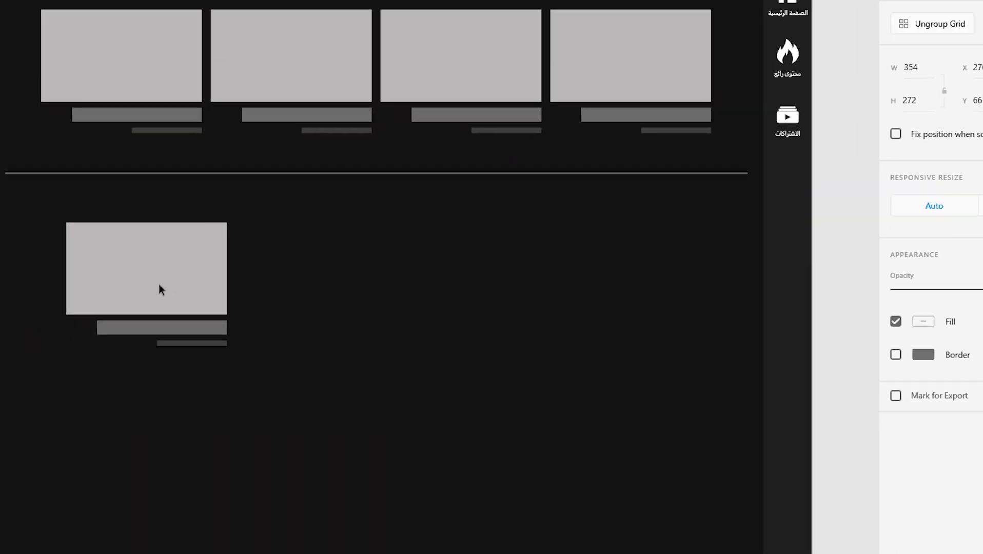
drag(159, 290, 168, 288)
scroll(227, 293, down, 1)
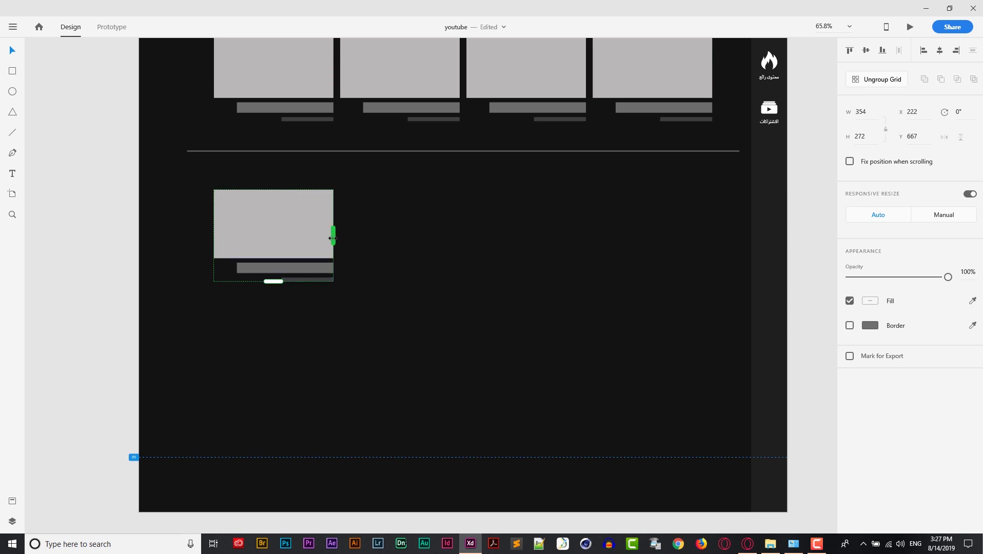
Extend the repeat grid to four columns and three rows, about 1491 wide and 870 high.
drag(332, 239, 718, 225)
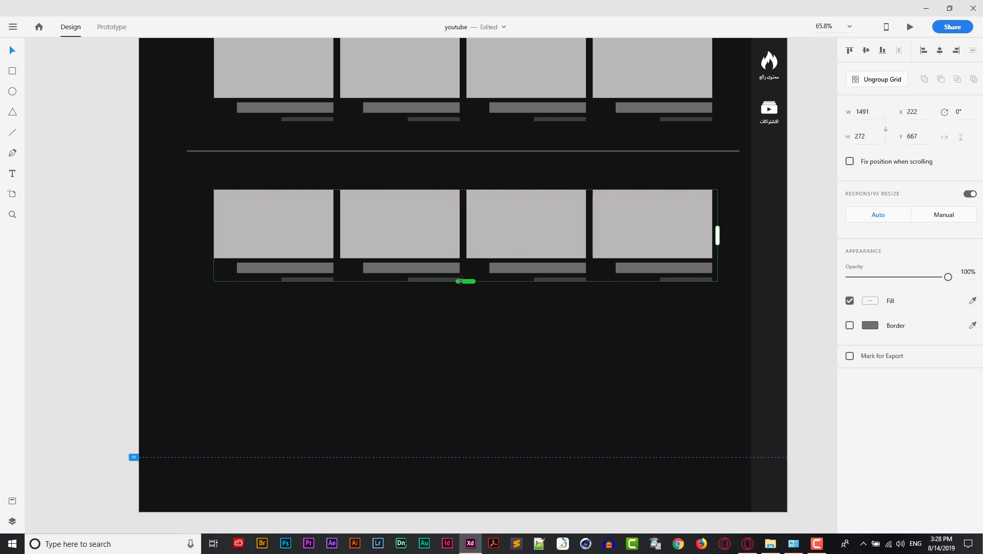
drag(466, 281, 487, 484)
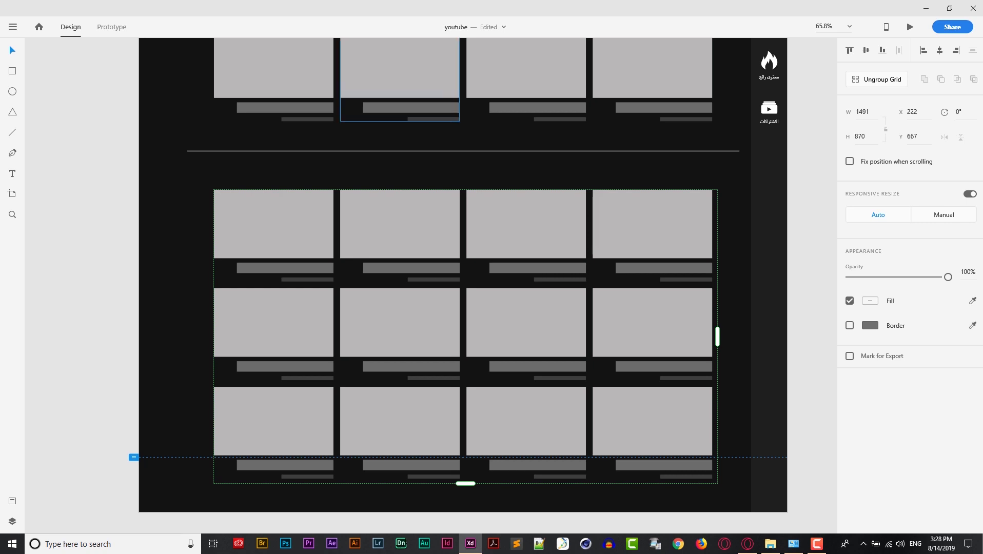
drag(479, 436, 390, 338)
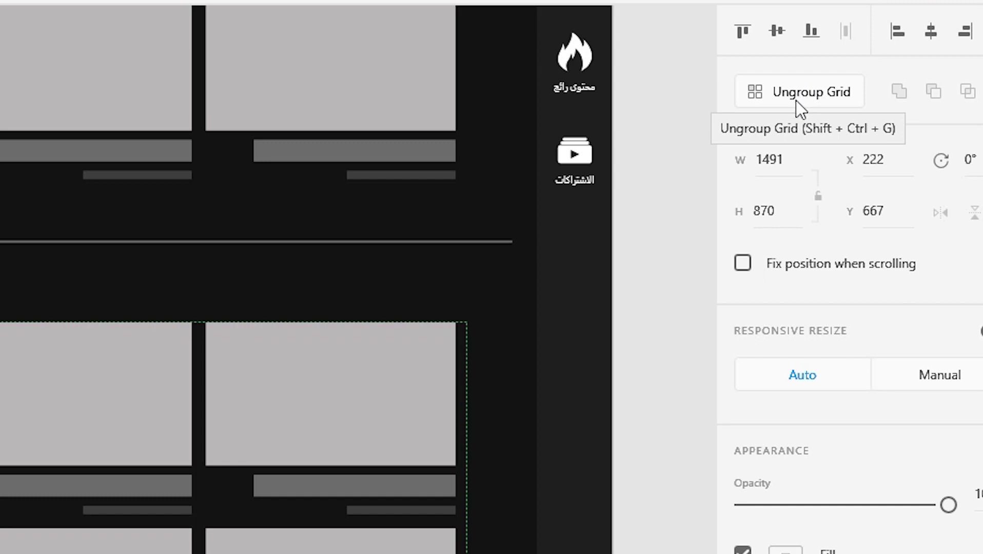
Ungroup the repeat grid and its individual video cards into separate rectangles.
click(796, 100)
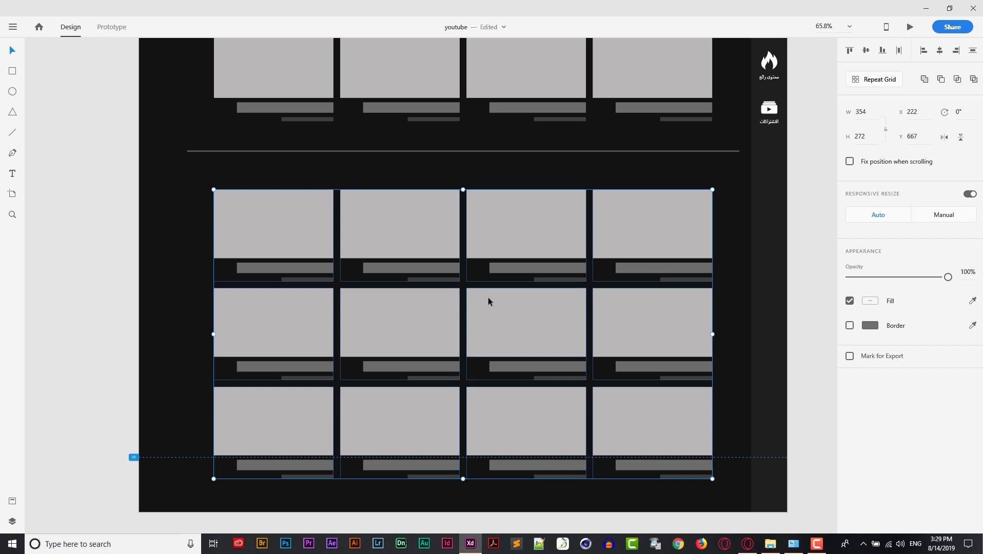
right_click(488, 297)
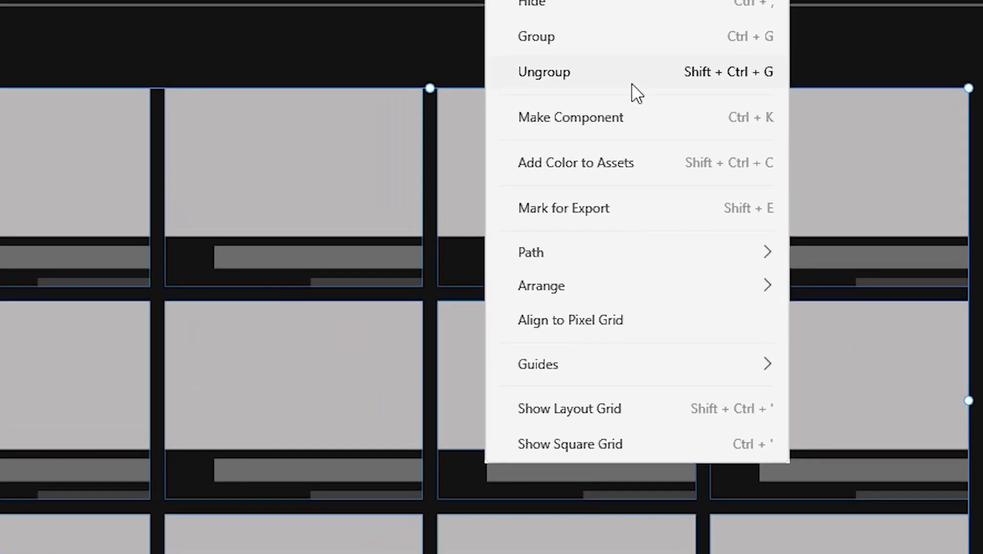
click(633, 84)
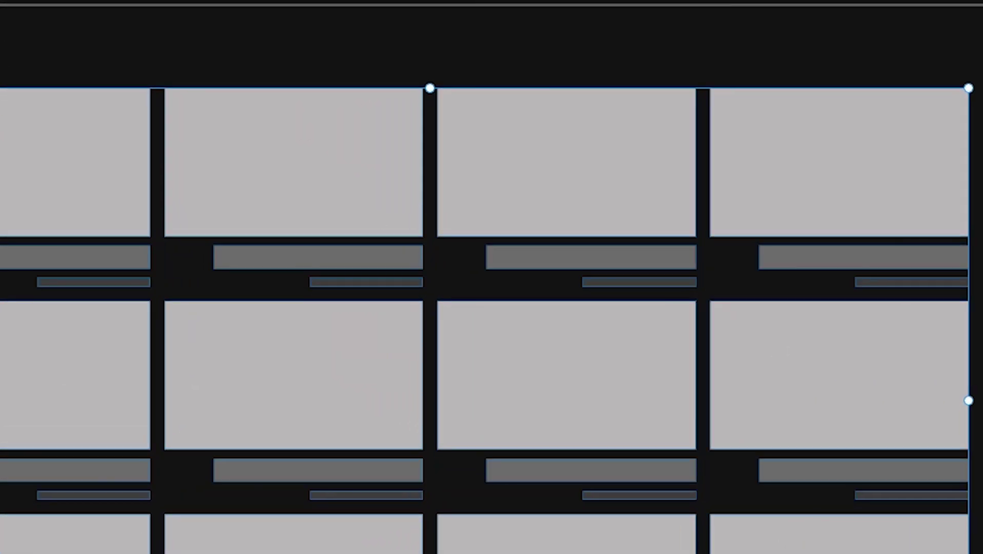
key(Escape)
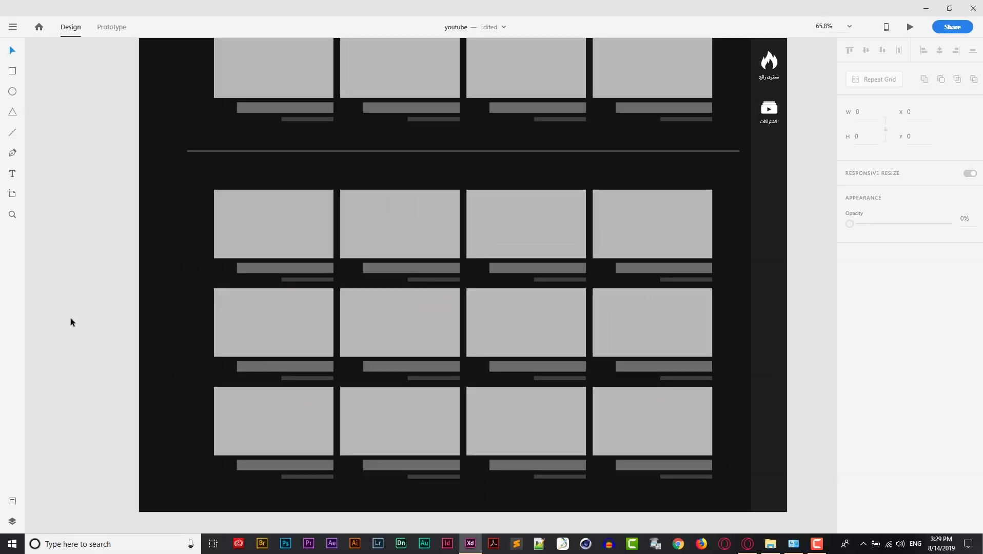
Move the first thumbnail rectangle below the divider slightly up to Y 660, independently of the other thumbnails.
drag(308, 244, 278, 240)
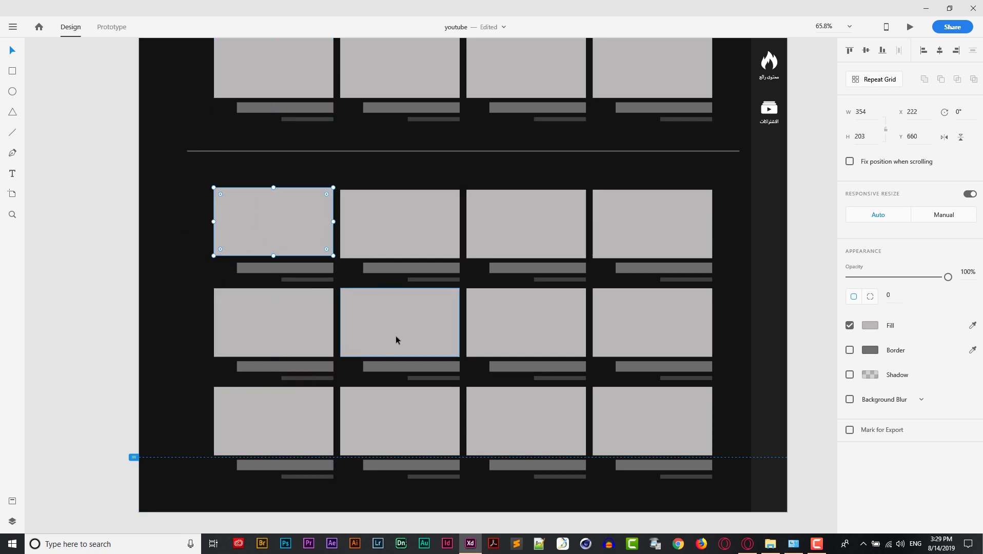
click(174, 305)
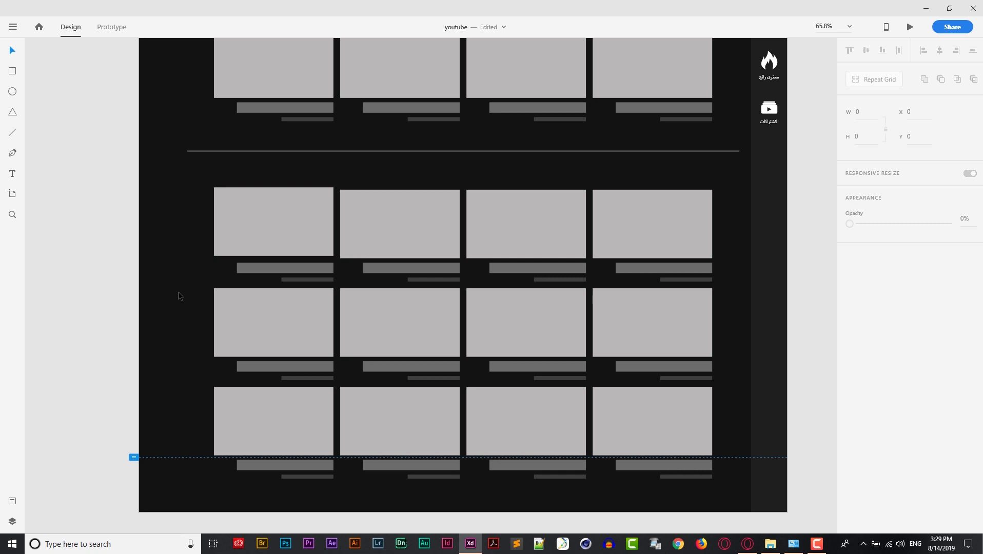
click(272, 221)
click(527, 214)
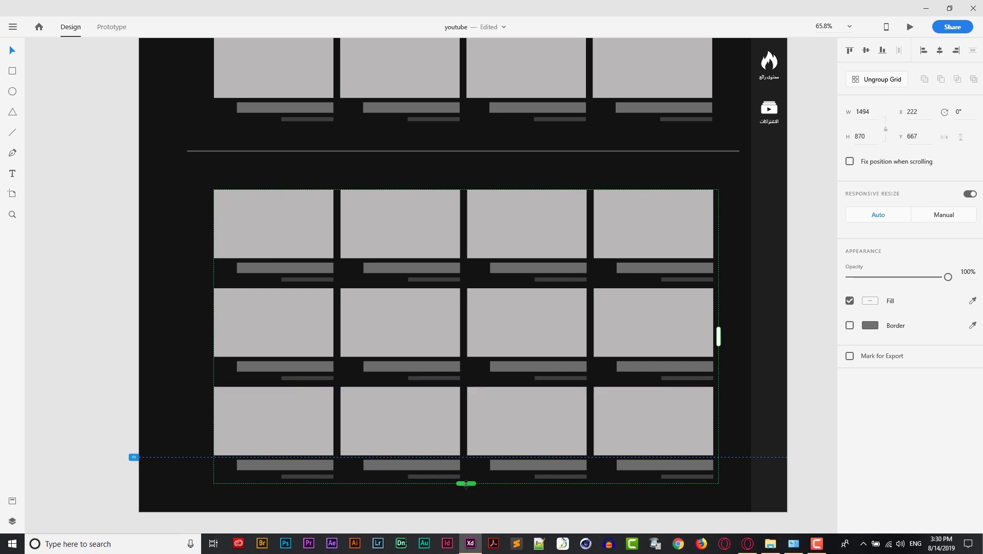
Reduce the repeat grid to two rows, 582 high, and widen its column spacing until the grid is 1656 wide.
drag(466, 483, 452, 372)
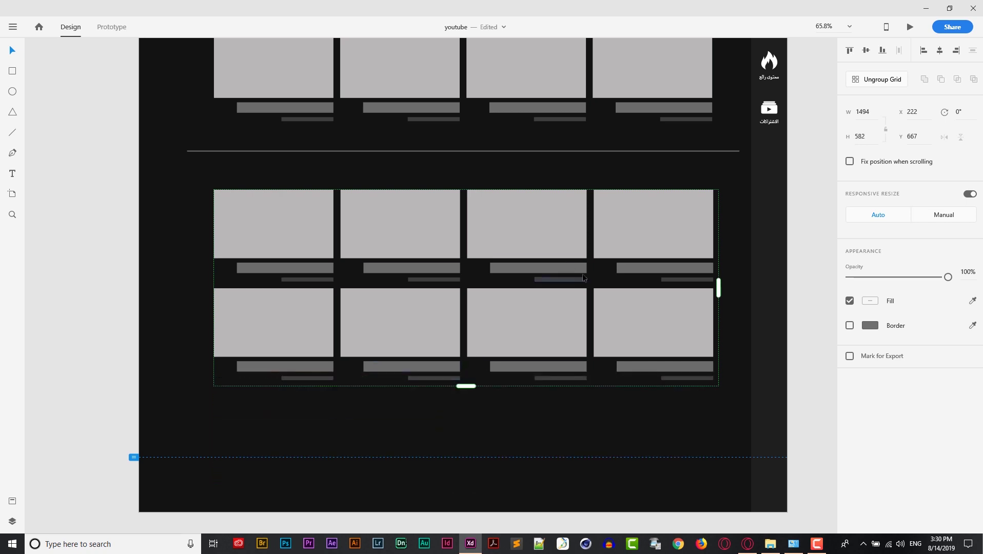
mouse_move(587, 228)
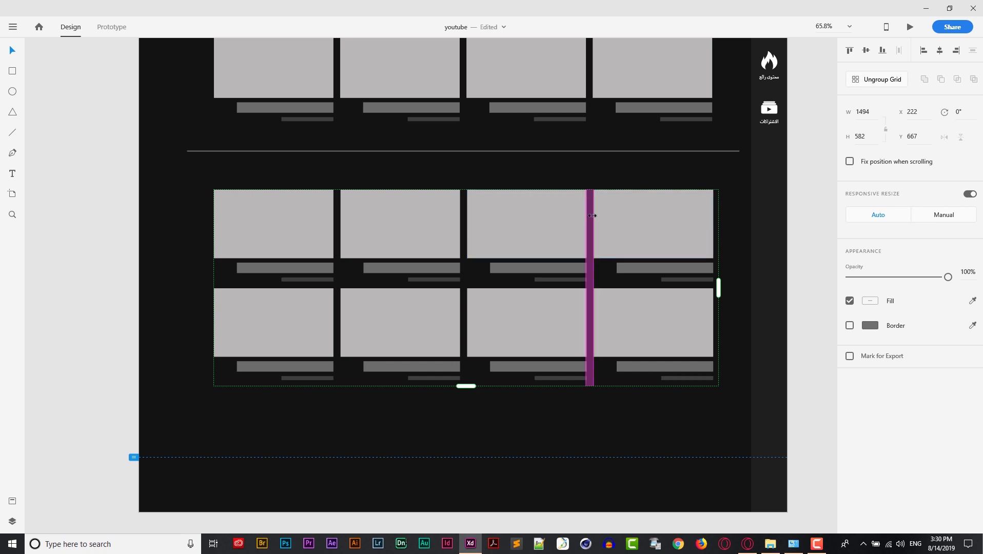
drag(591, 215, 650, 216)
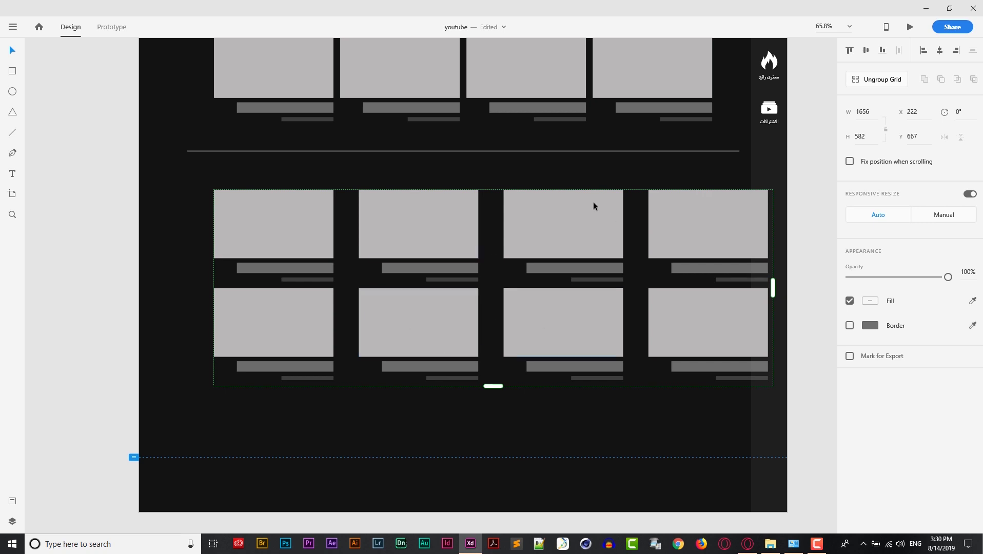
Move the repeat grid to X 142, Y 673 and increase its row spacing until the grid is 649 high.
drag(563, 215, 541, 219)
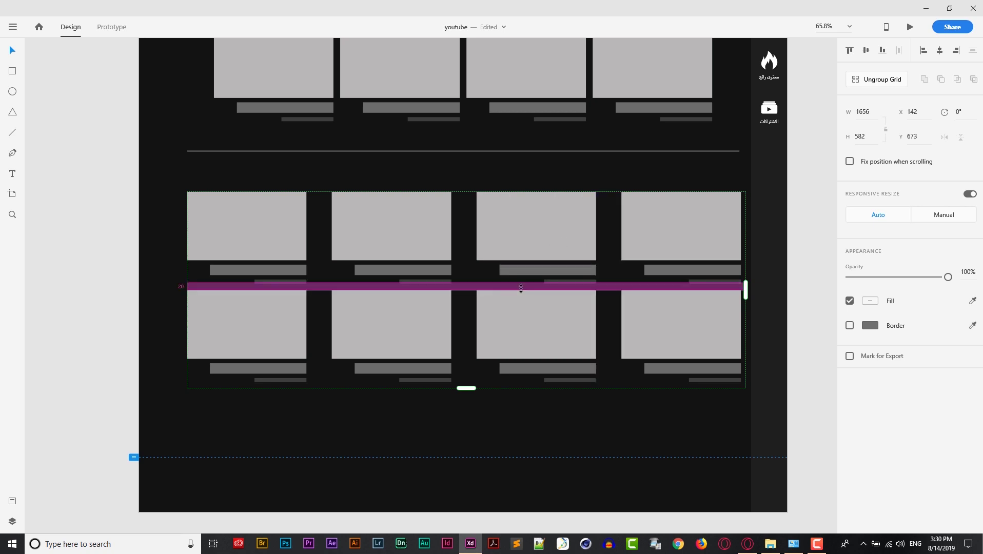
drag(521, 289, 533, 357)
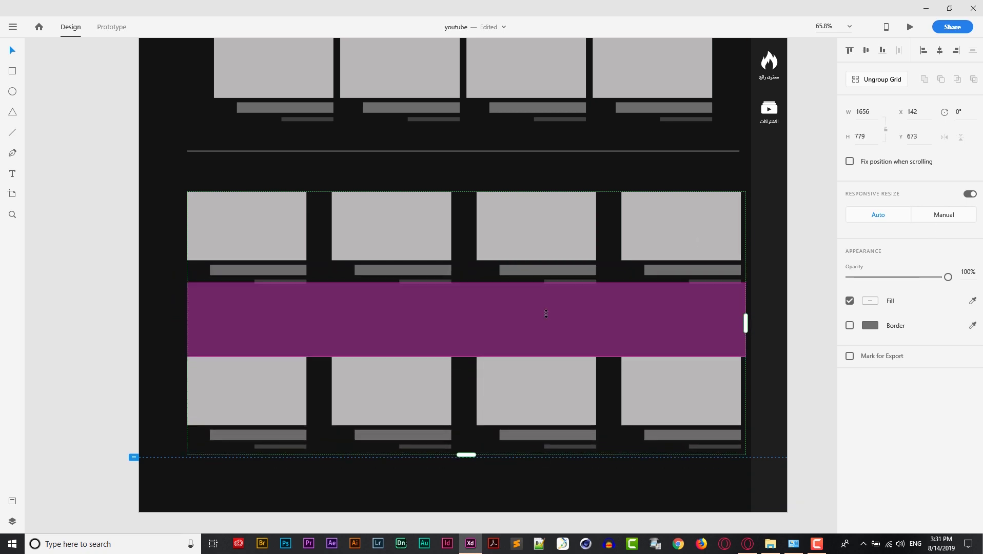
drag(176, 323, 181, 296)
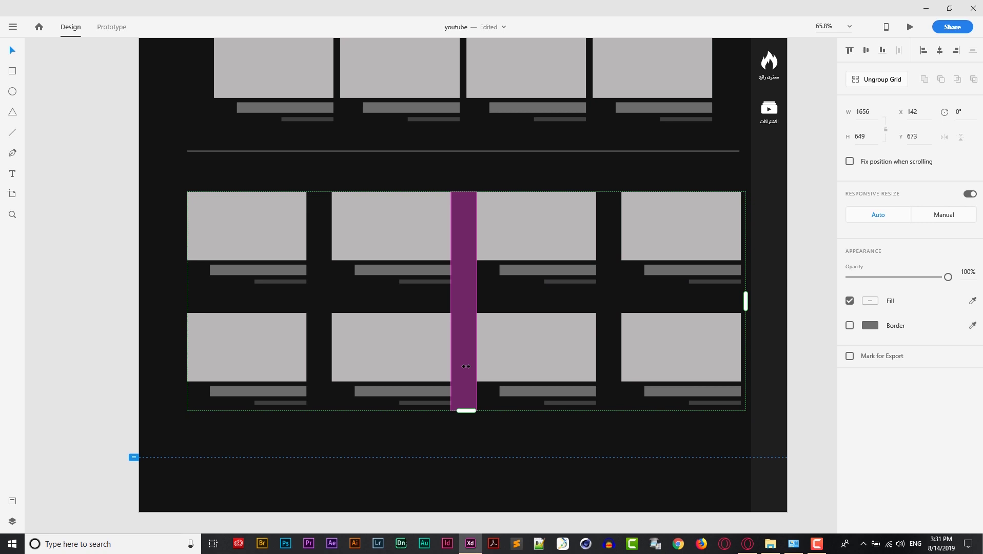
Extend the Web 1920 – 2 artboard downwards to a height of 2996.
scroll(459, 371, down, 5)
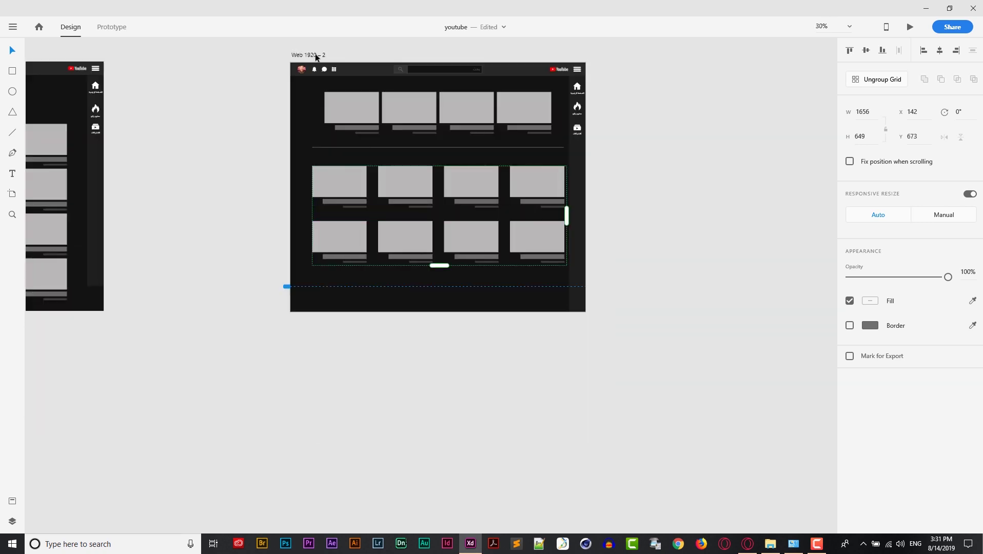
click(316, 55)
drag(448, 452, 450, 523)
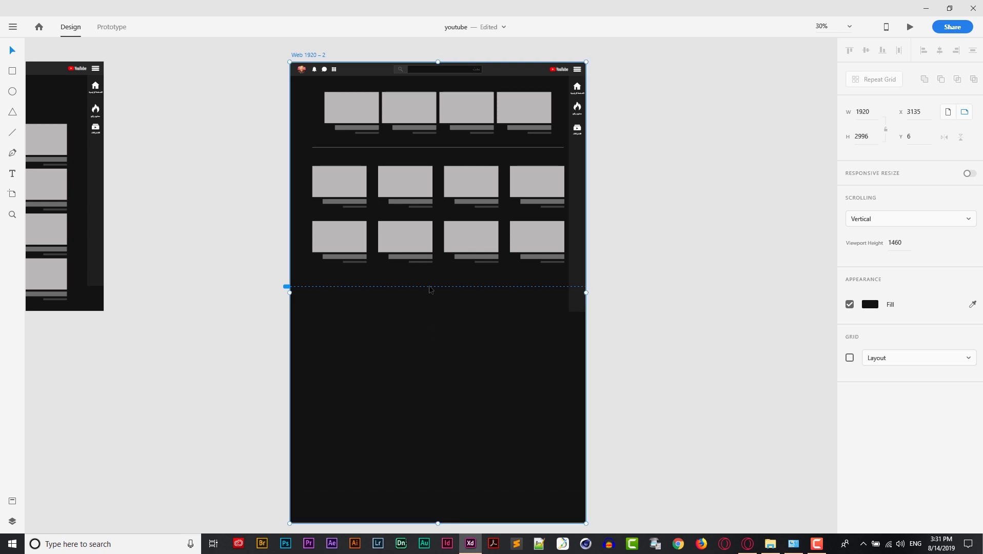
Extend the repeat grid down to five rows and widen its row spacing, for a height of 2070.
click(430, 262)
drag(448, 338, 447, 437)
drag(443, 274, 431, 301)
Tighten the repeat grid's column spacing until the grid is 1611 wide.
drag(438, 254, 434, 254)
scroll(446, 307, up, 3)
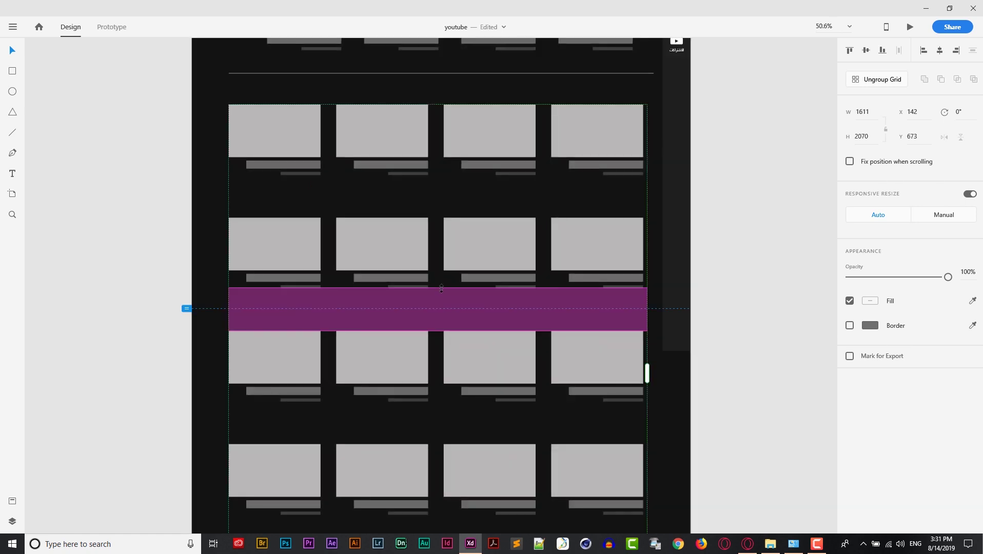
mouse_move(438, 272)
mouse_down()
mouse_move(427, 277)
mouse_move(440, 272)
mouse_up()
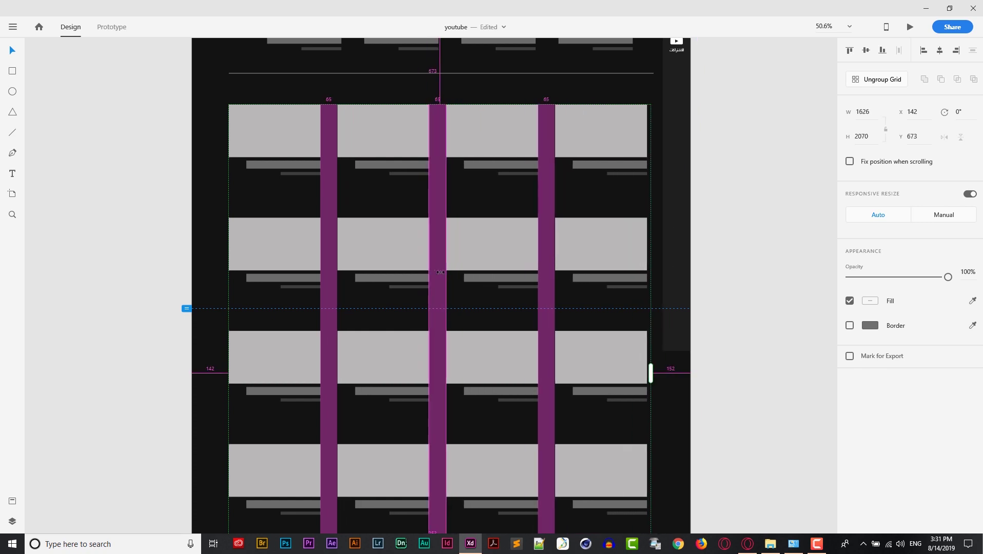
mouse_move(439, 272)
mouse_down()
mouse_move(445, 264)
mouse_move(436, 271)
mouse_up()
scroll(436, 272, down, 3)
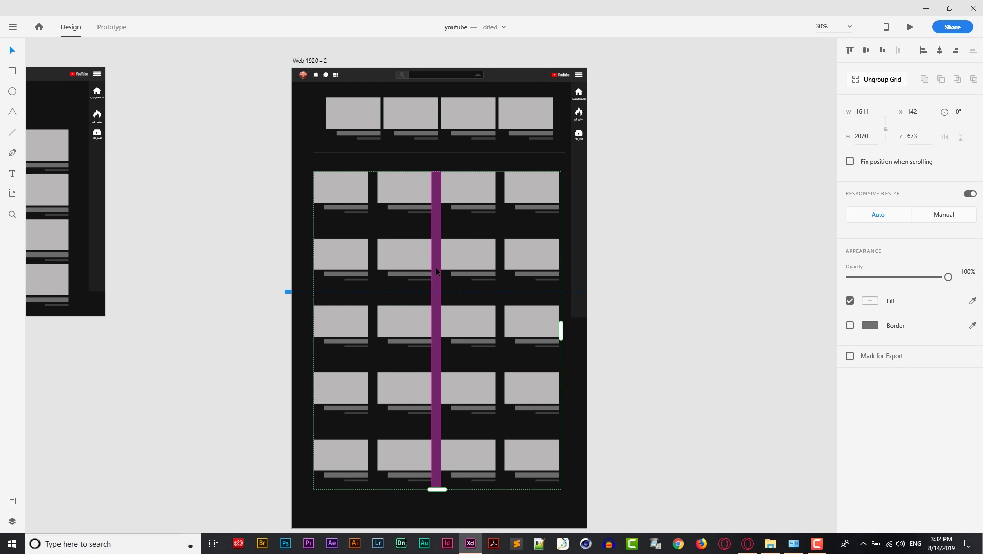